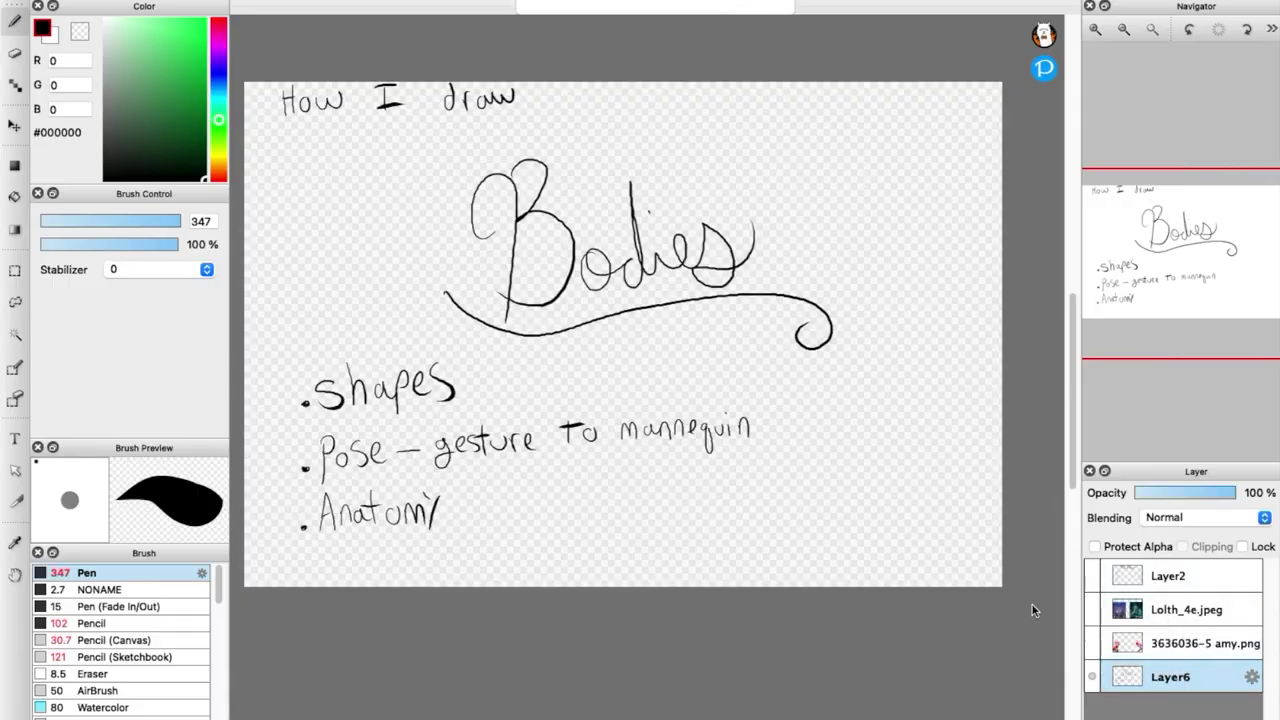
# Freehand-sketch the triangle and circle with the Pen to the right of the 'How I draw Bodies' title.
pyautogui.moveTo(779, 179)
pyautogui.mouseDown()
pyautogui.moveTo(796, 113)
pyautogui.moveTo(819, 182)
pyautogui.moveTo(857, 121)
pyautogui.moveTo(902, 150)
pyautogui.moveTo(905, 108)
pyautogui.moveTo(960, 136)
pyautogui.moveTo(905, 174)
pyautogui.mouseUp()
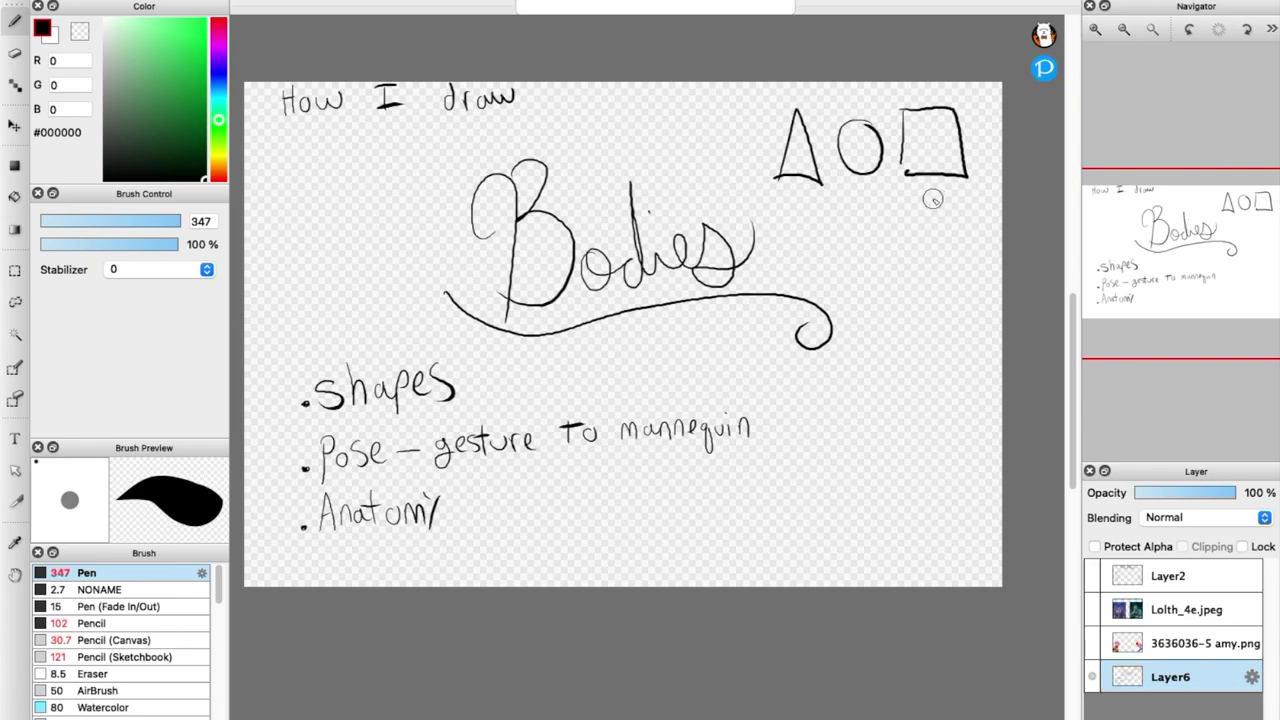
# Close the square's corner, add upward arrows under the square and circle, and undo the ringed-circle stroke.
pyautogui.moveTo(906, 124); pyautogui.dragTo(906, 172)
pyautogui.moveTo(940, 228); pyautogui.dragTo(940, 196)
pyautogui.moveTo(866, 228)
pyautogui.mouseDown()
pyautogui.moveTo(866, 190)
pyautogui.moveTo(878, 205)
pyautogui.mouseUp()
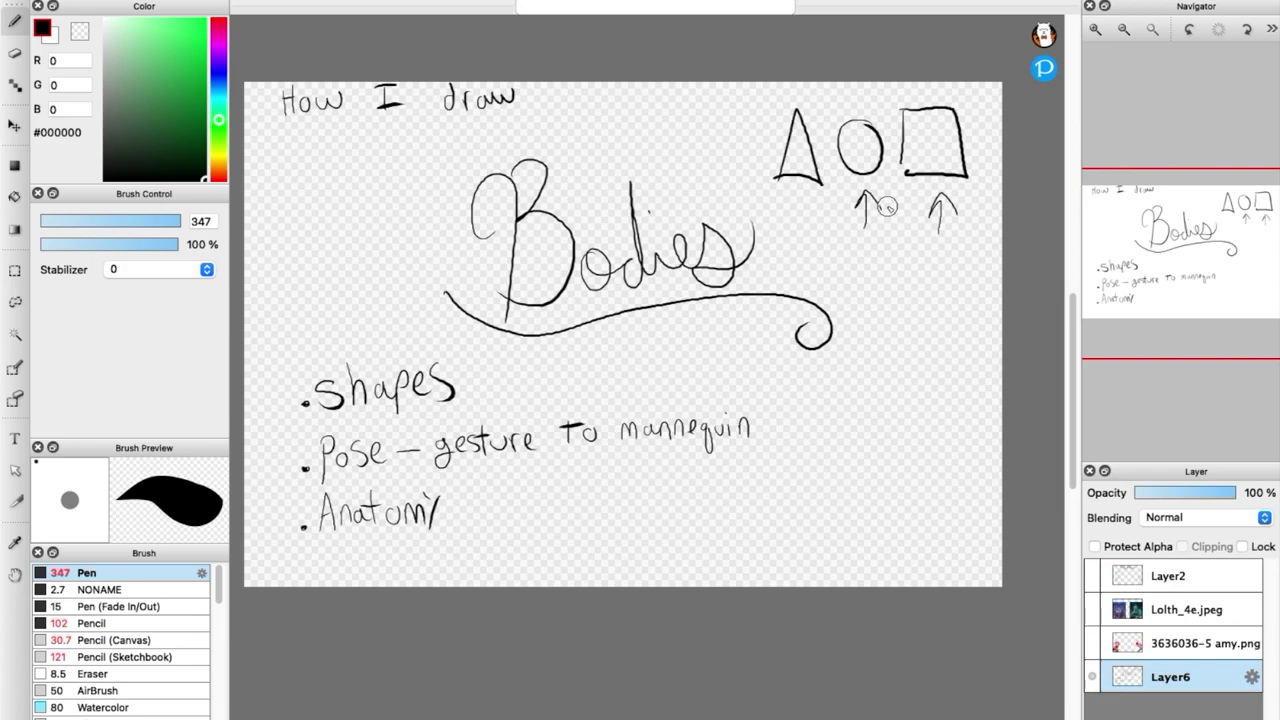
pyautogui.moveTo(803, 218); pyautogui.dragTo(803, 197)
pyautogui.hotkey('ctrl', 'z')
# Hide the Layer6 shape notes and show the 3636036-5 amy.png images.
pyautogui.click(1093, 677)
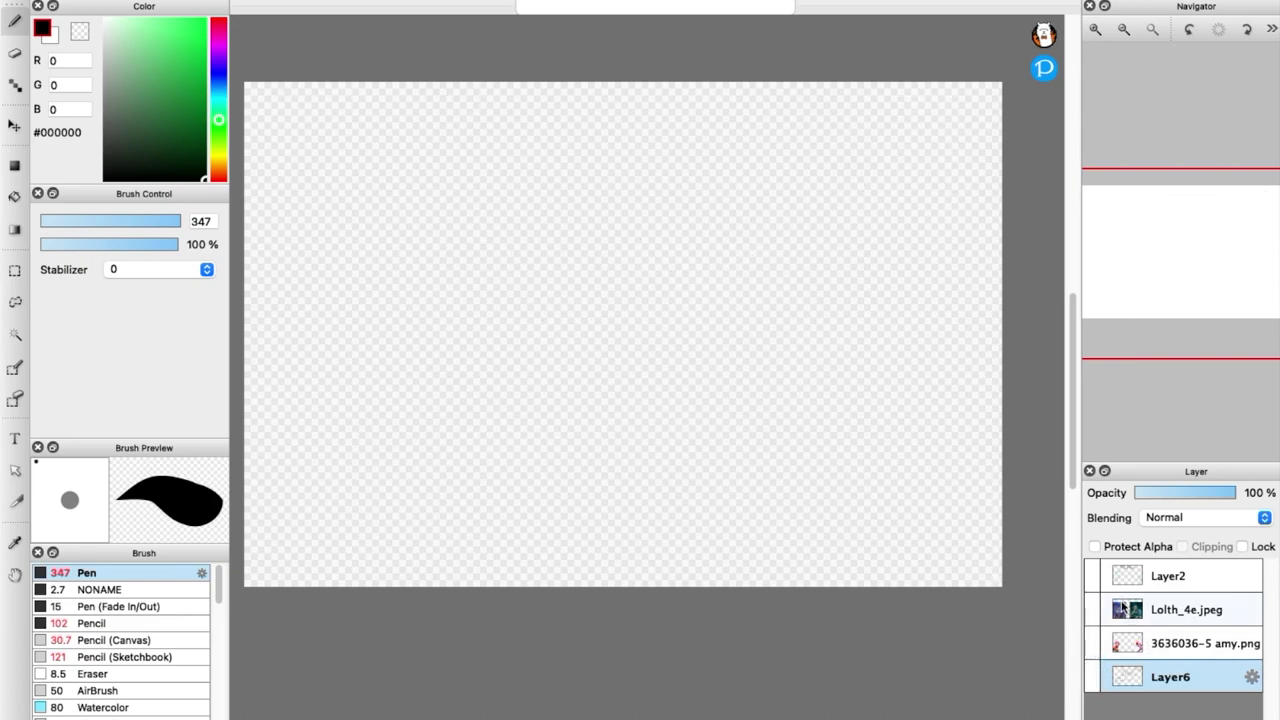
pyautogui.click(1092, 643)
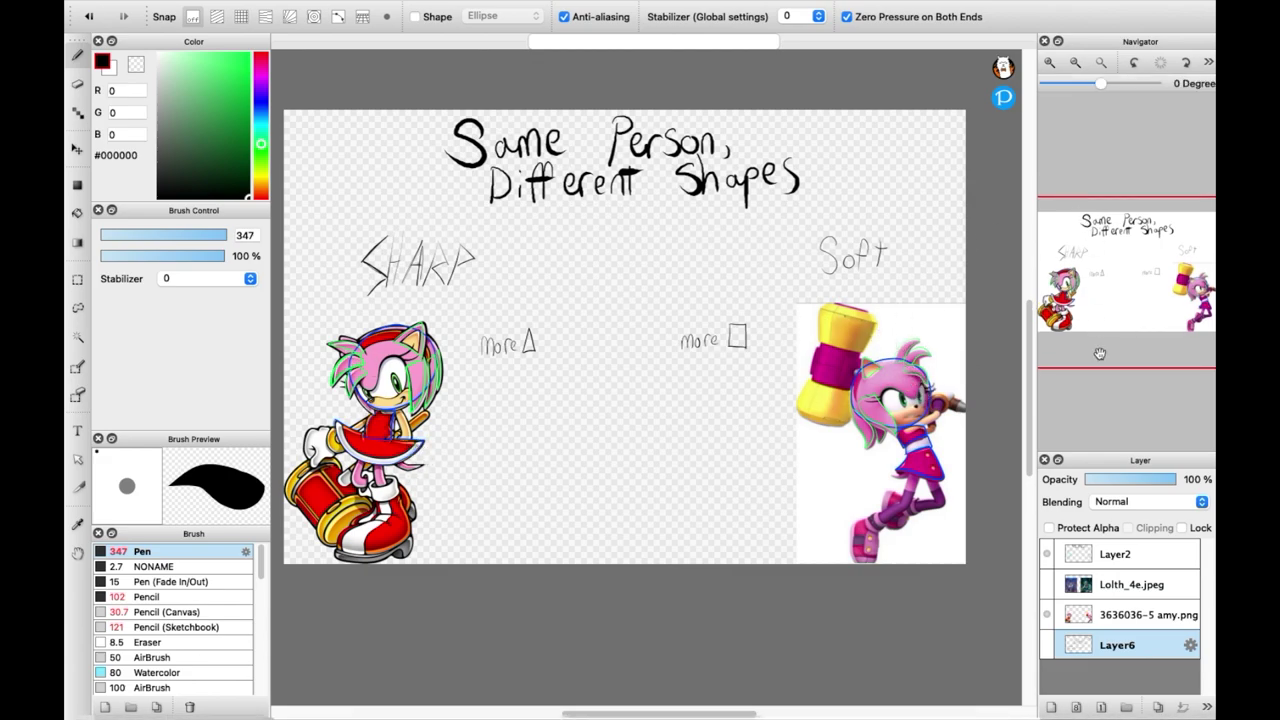
# Toggle Layer2's labels and outlines off, then back on.
pyautogui.click(1047, 555)
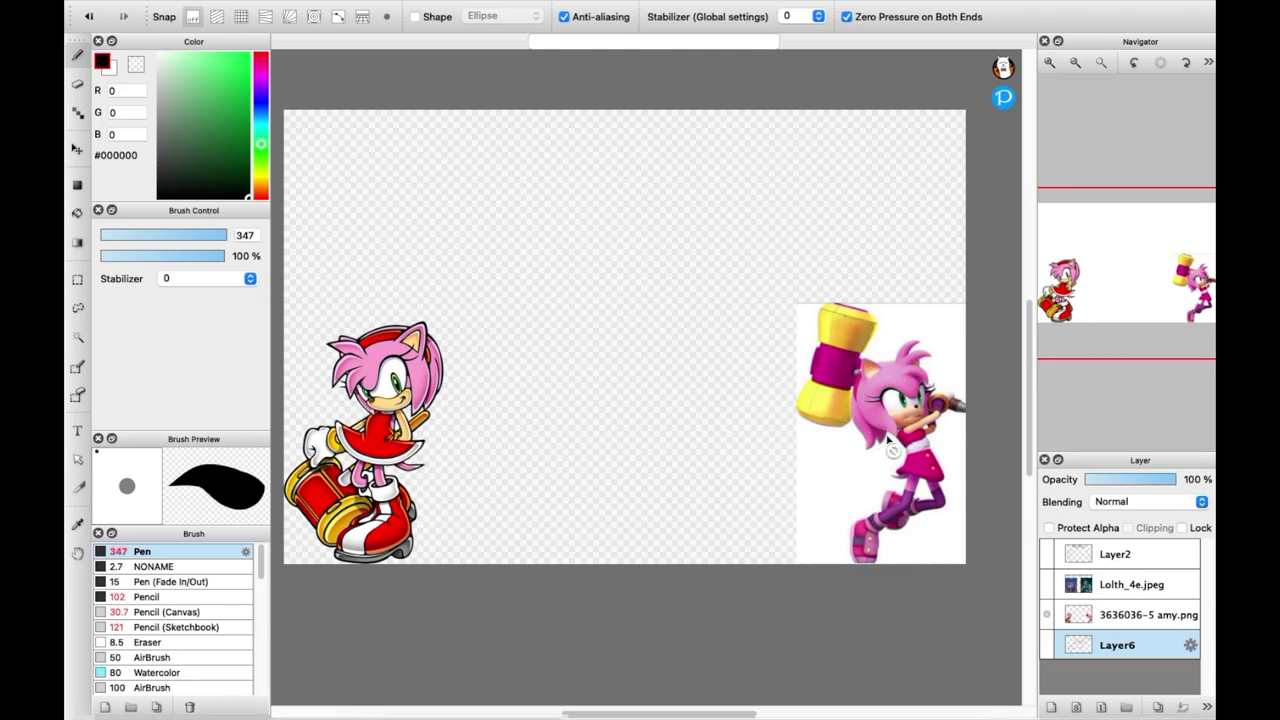
pyautogui.click(1047, 555)
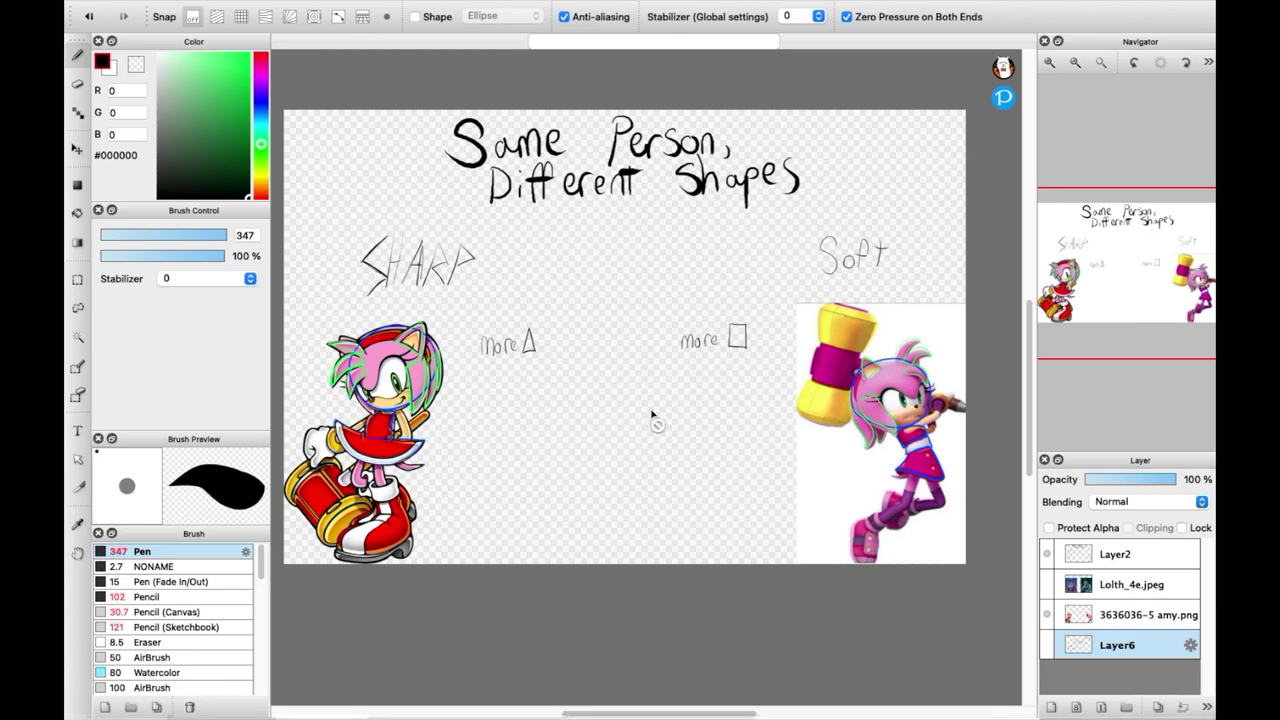
# Hide the Amy images and comparison labels, select Layer2, and show the Lolth_4e.jpeg layer.
pyautogui.click(1046, 554)
pyautogui.click(1046, 615)
pyautogui.click(1046, 586)
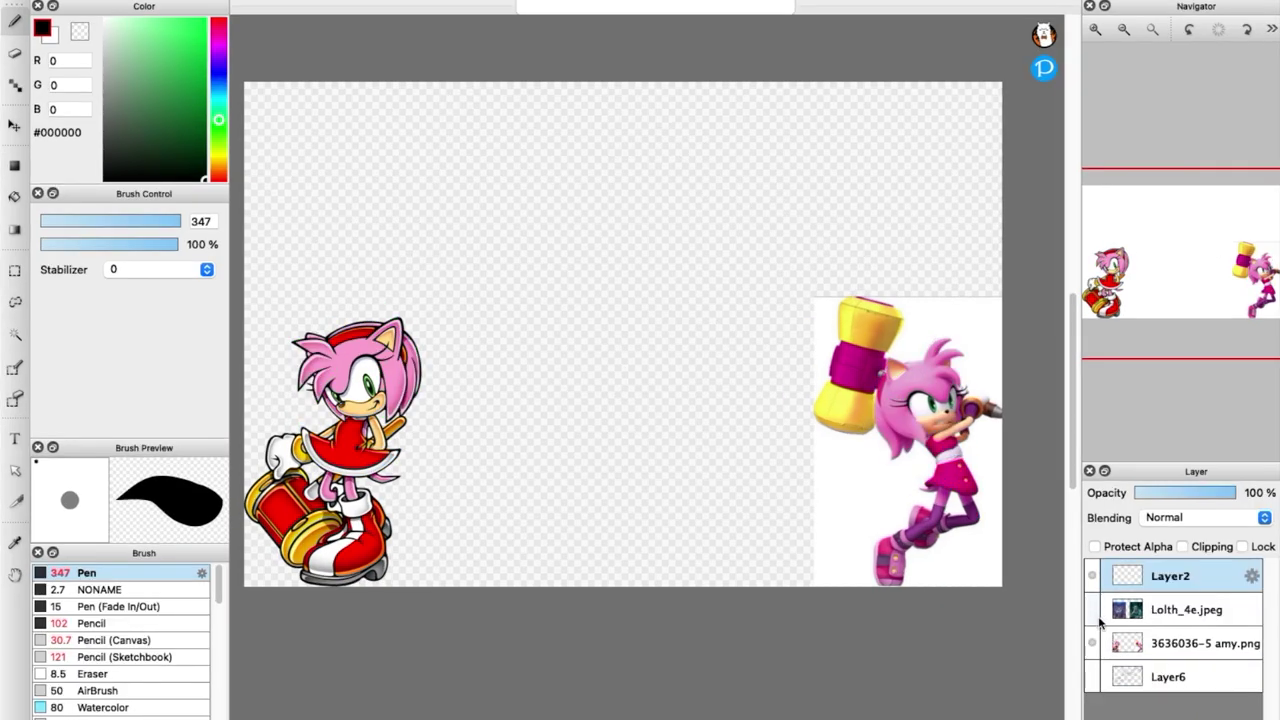
pyautogui.click(1093, 610)
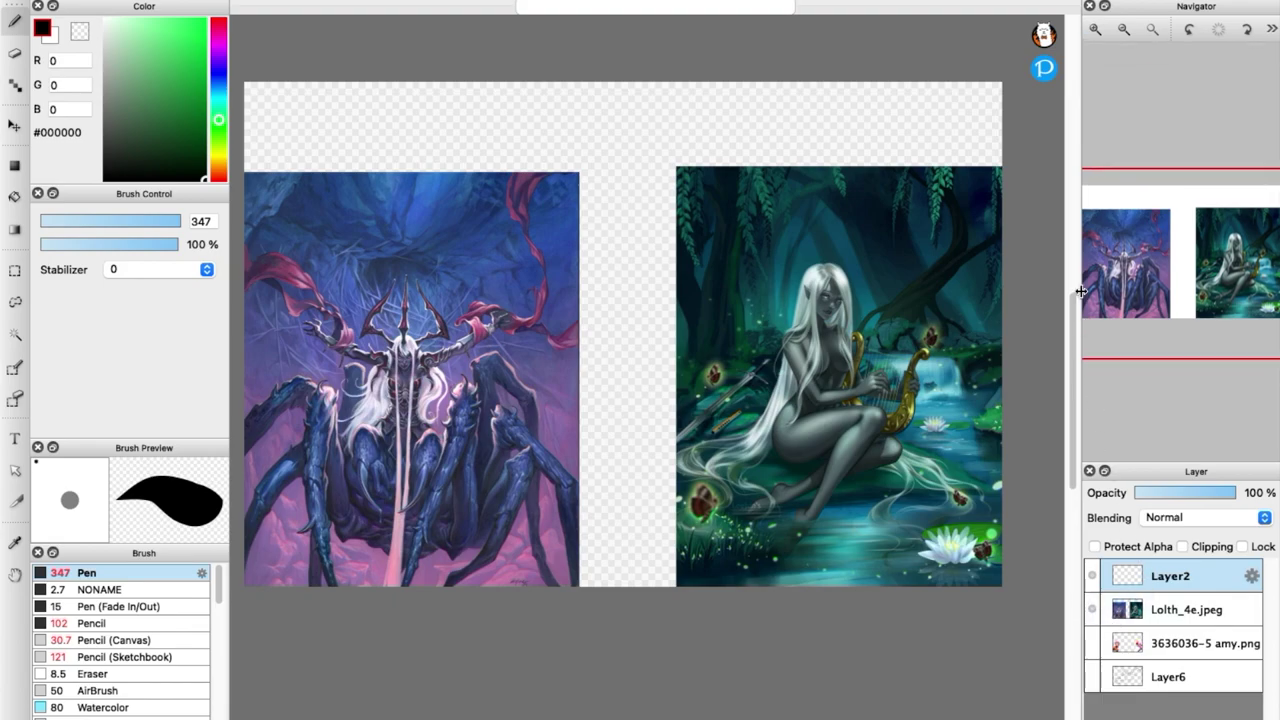
# Zoom in, set the pen to green #00FF43 at size 82, and pan to the spider painting.
pyautogui.moveTo(1127, 282)
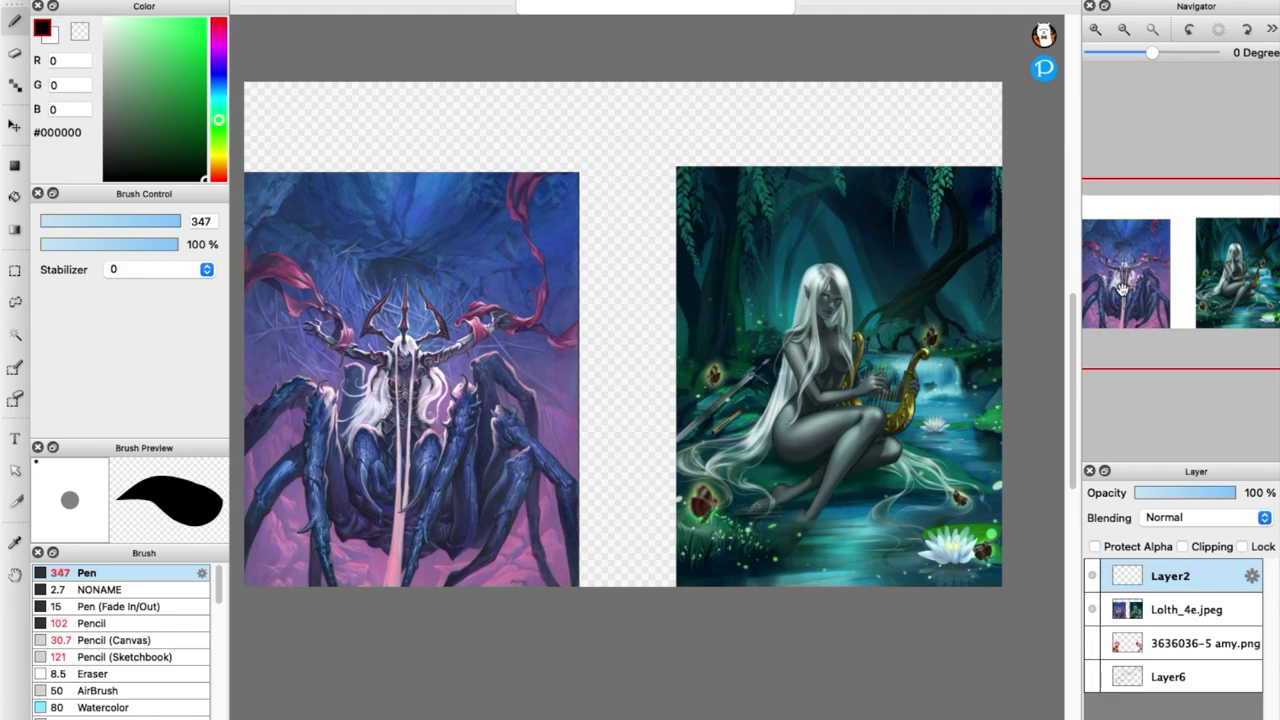
pyautogui.click(1095, 30)
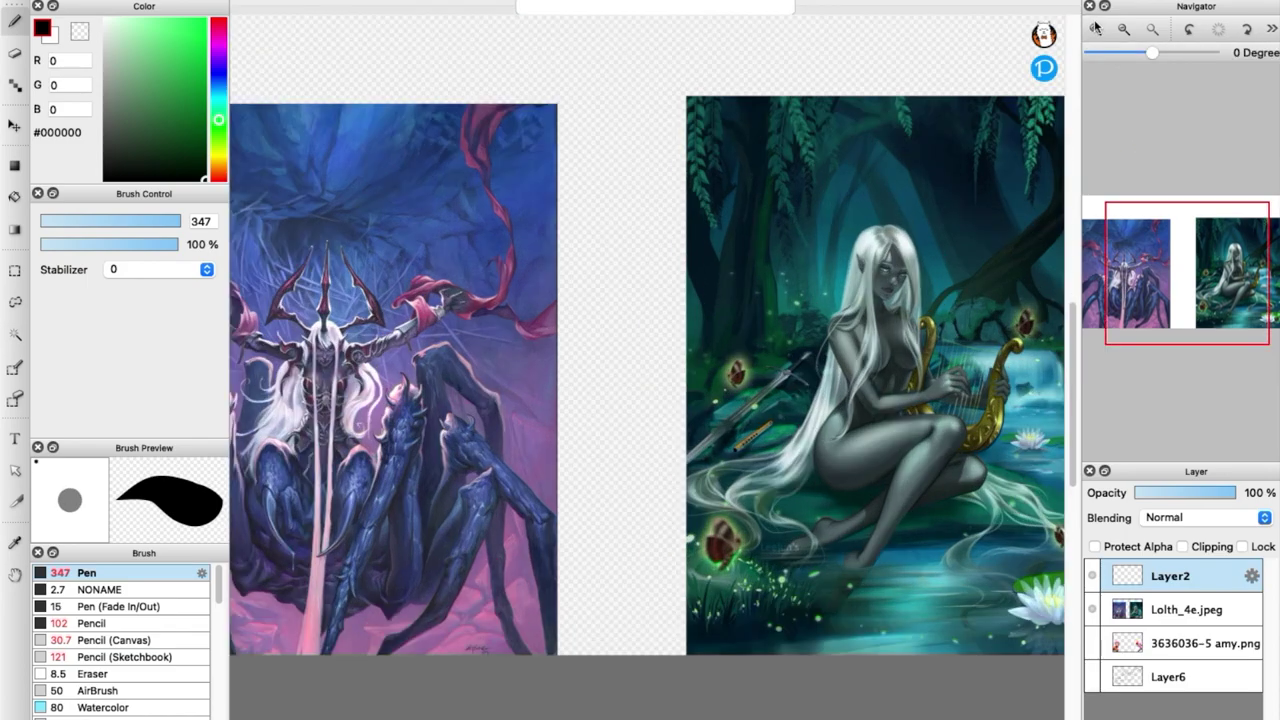
pyautogui.click(1095, 30)
pyautogui.moveTo(163, 92); pyautogui.dragTo(262, 12)
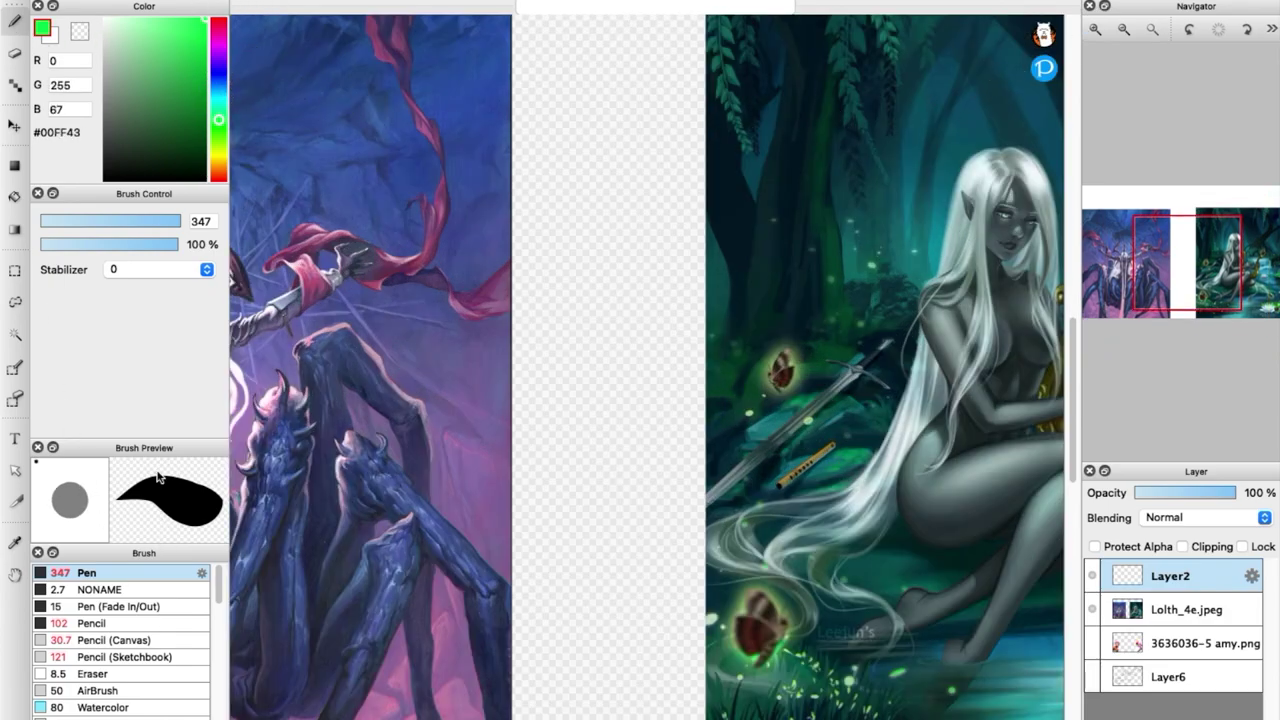
pyautogui.moveTo(180, 222); pyautogui.dragTo(157, 221)
pyautogui.moveTo(1187, 263); pyautogui.dragTo(1133, 278)
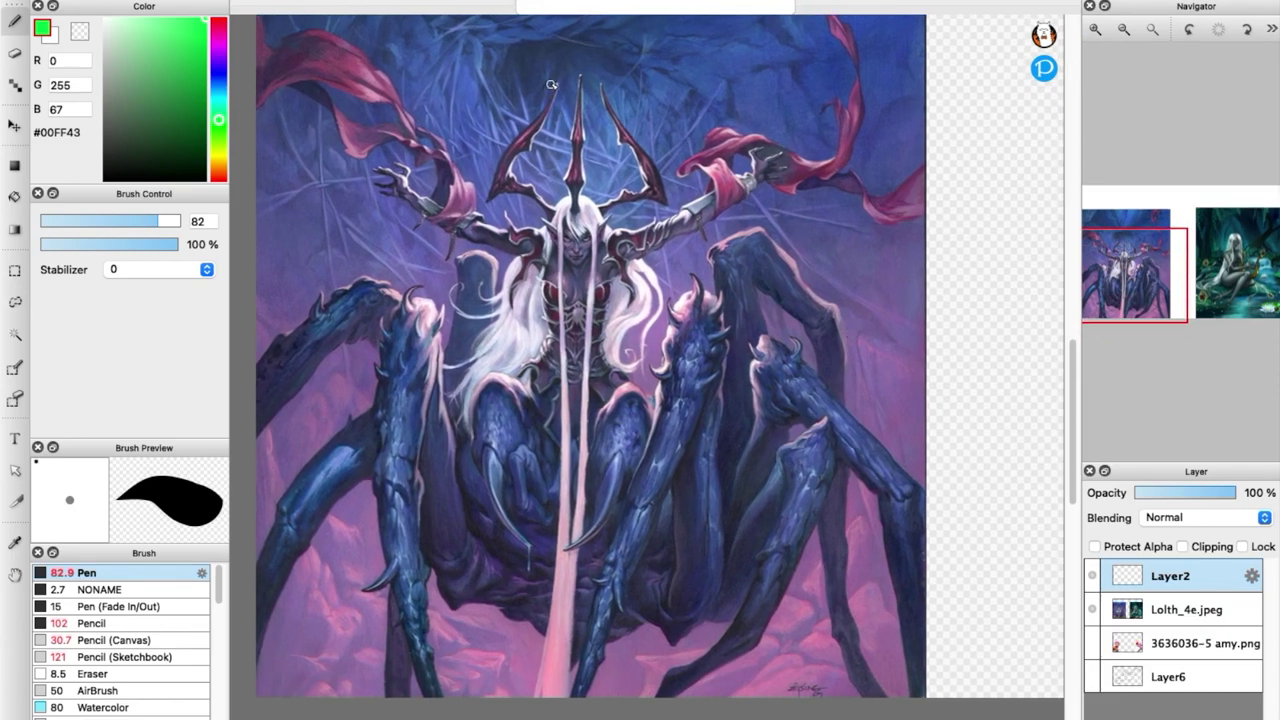
# Trace green outlines on the crown spike, left bracer, right arm and claws, undoing two stray long strokes.
pyautogui.moveTo(488, 195)
pyautogui.mouseDown()
pyautogui.moveTo(549, 78)
pyautogui.moveTo(593, 87)
pyautogui.moveTo(582, 71)
pyautogui.moveTo(558, 180)
pyautogui.moveTo(574, 186)
pyautogui.moveTo(580, 170)
pyautogui.moveTo(570, 72)
pyautogui.moveTo(632, 93)
pyautogui.moveTo(605, 87)
pyautogui.moveTo(669, 213)
pyautogui.moveTo(653, 207)
pyautogui.moveTo(608, 88)
pyautogui.mouseUp()
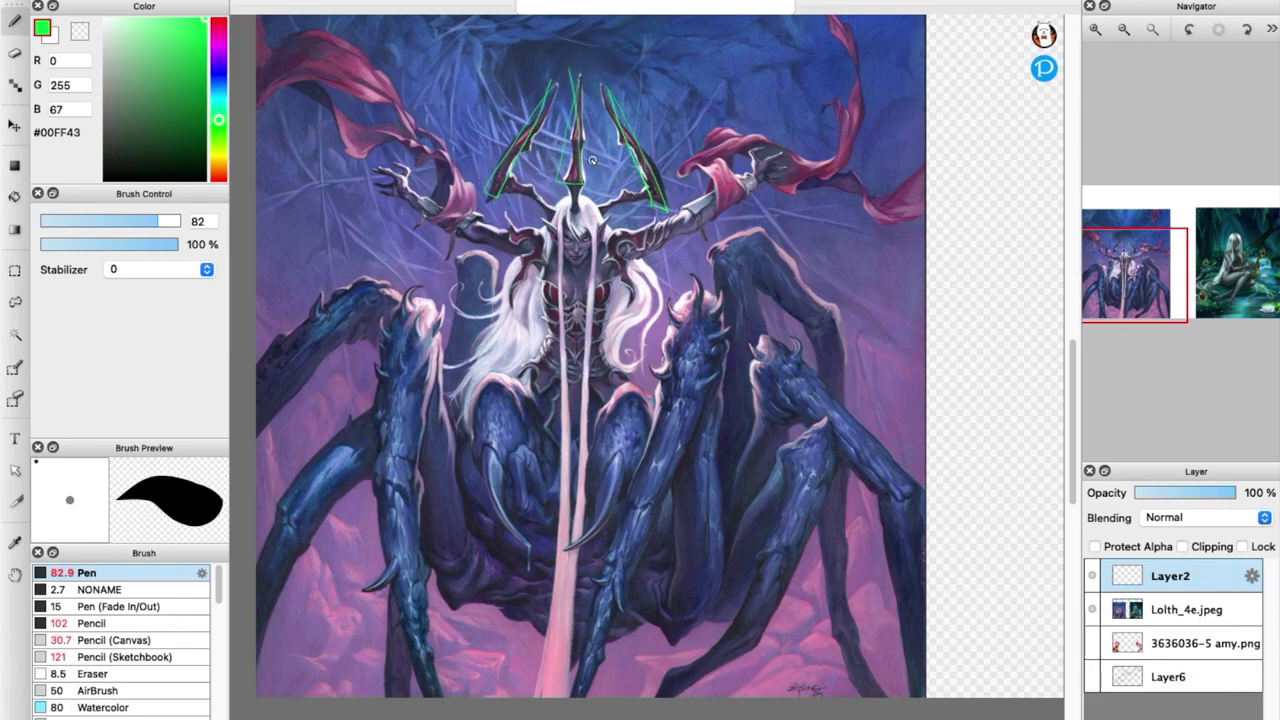
pyautogui.moveTo(422, 205)
pyautogui.mouseDown()
pyautogui.moveTo(478, 213)
pyautogui.moveTo(466, 227)
pyautogui.moveTo(423, 188)
pyautogui.mouseUp()
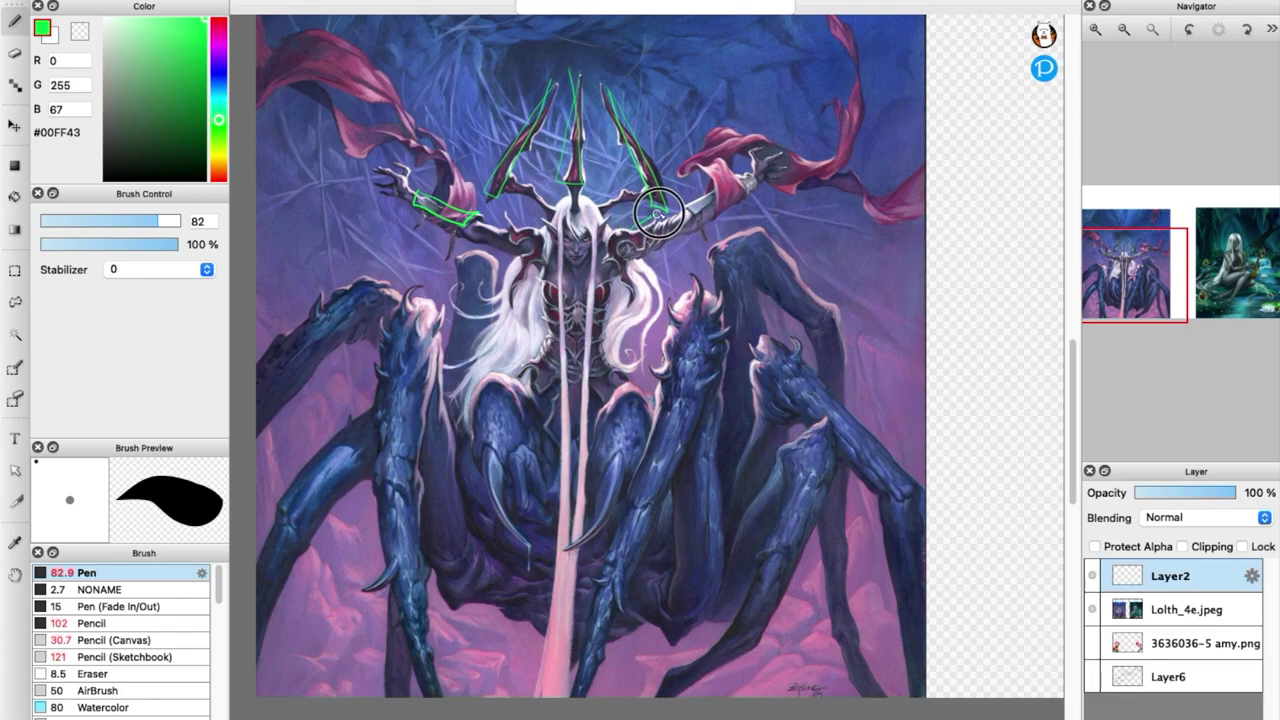
pyautogui.moveTo(662, 211)
pyautogui.mouseDown()
pyautogui.moveTo(636, 250)
pyautogui.moveTo(666, 212)
pyautogui.mouseUp()
pyautogui.moveTo(699, 313)
pyautogui.mouseDown()
pyautogui.moveTo(694, 264)
pyautogui.moveTo(700, 314)
pyautogui.mouseUp()
pyautogui.moveTo(616, 456)
pyautogui.mouseDown()
pyautogui.moveTo(581, 535)
pyautogui.moveTo(618, 459)
pyautogui.mouseUp()
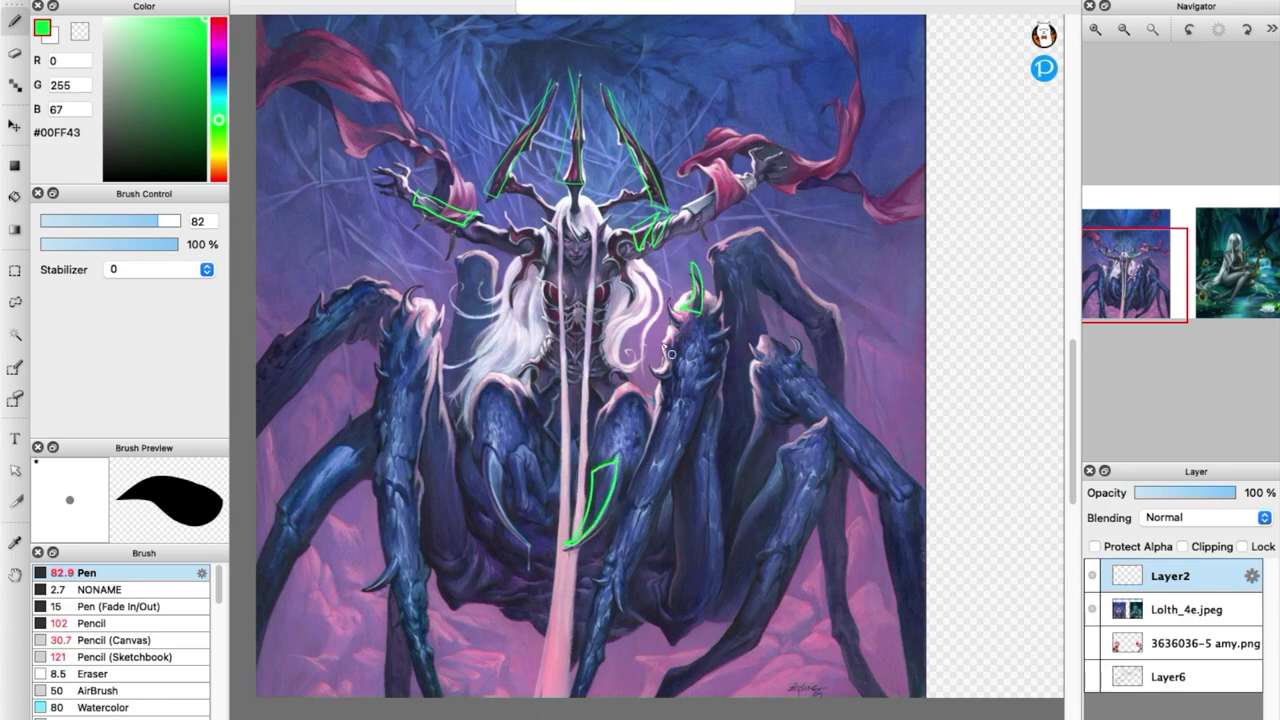
pyautogui.moveTo(561, 205); pyautogui.dragTo(576, 600)
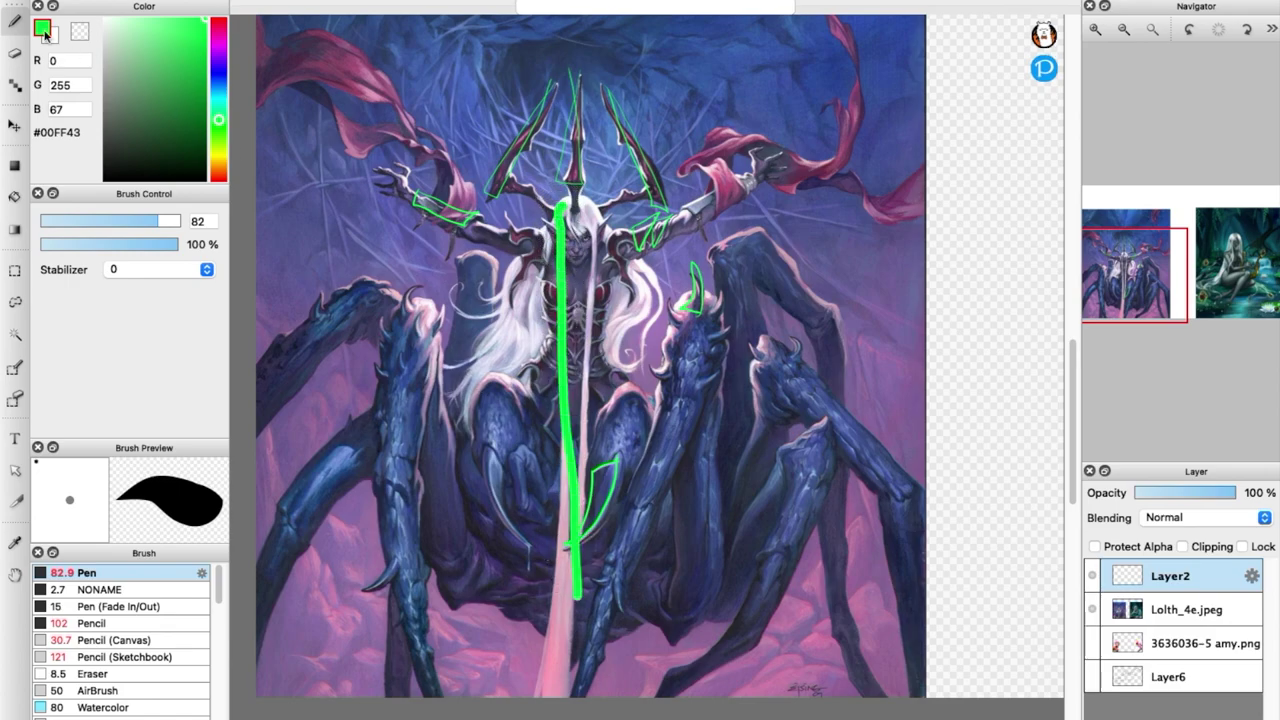
pyautogui.press('super+z')
pyautogui.moveTo(528, 694); pyautogui.dragTo(555, 540)
pyautogui.press('super+z')
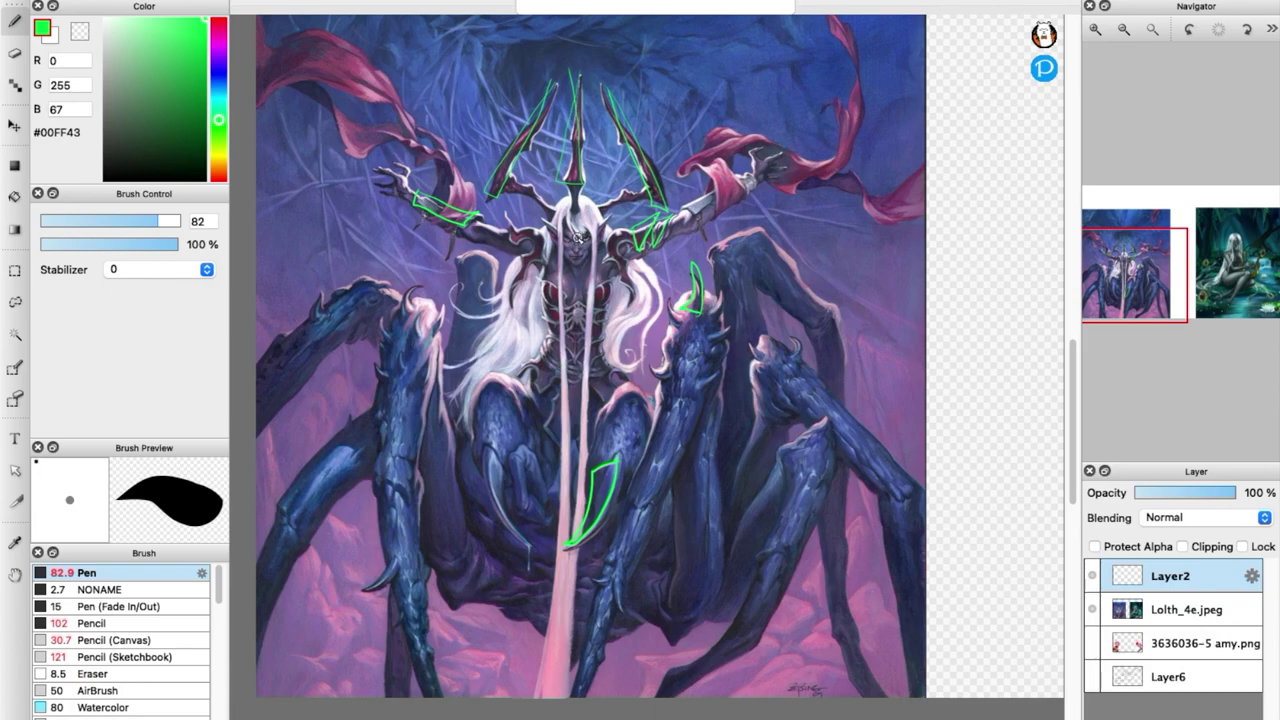
# Reduce the green pen to size 15 and add a small mark on the figure's face.
pyautogui.click(78, 222)
pyautogui.moveTo(78, 222); pyautogui.dragTo(84, 222)
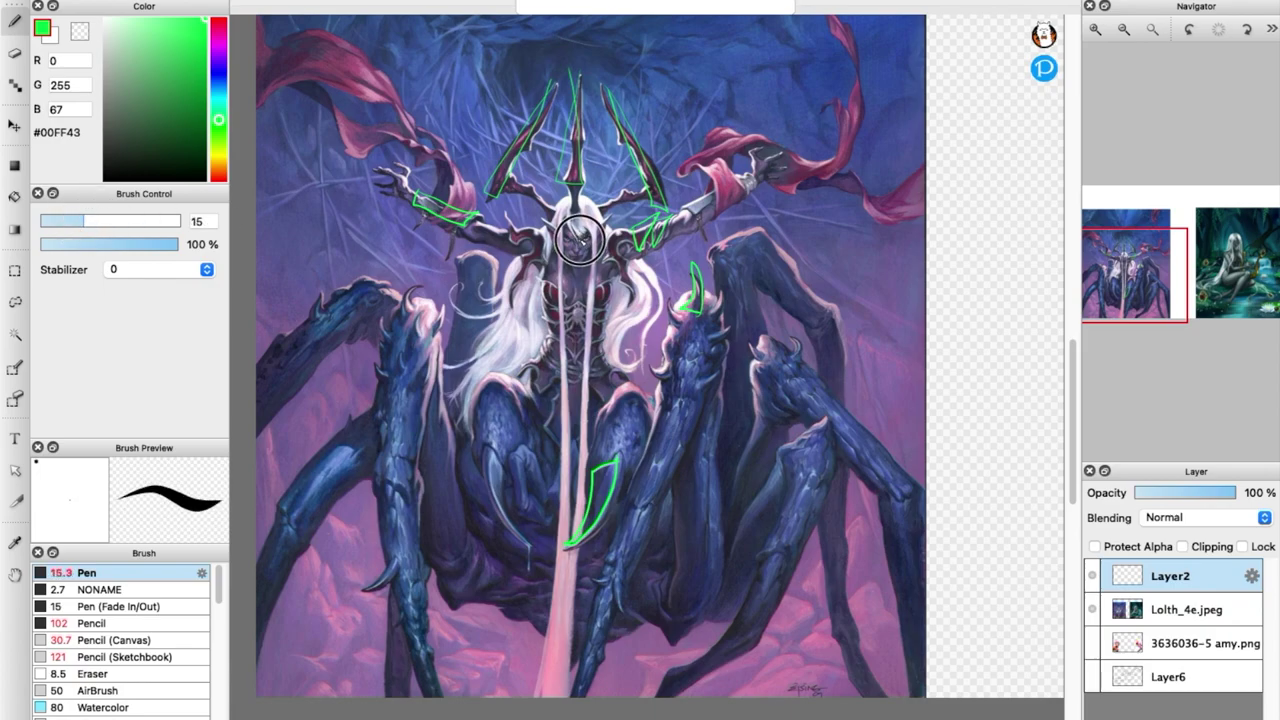
pyautogui.moveTo(587, 240); pyautogui.dragTo(574, 236)
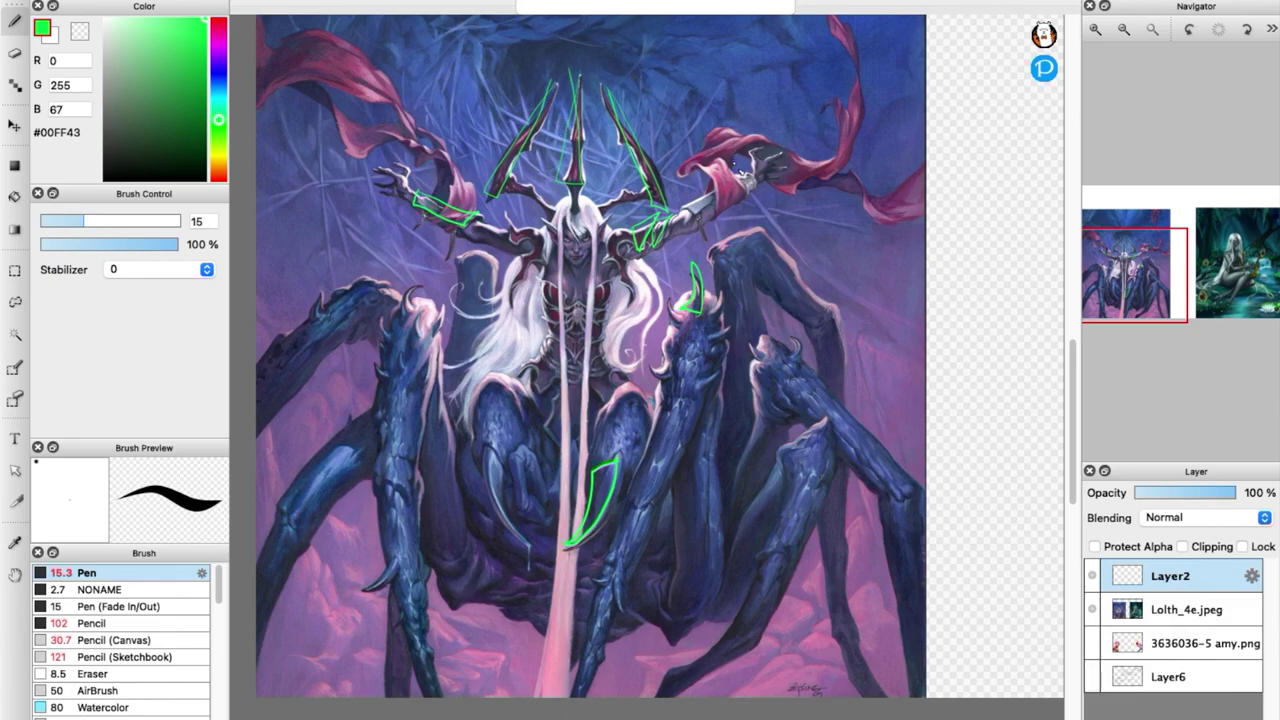
pyautogui.moveTo(1149, 287)
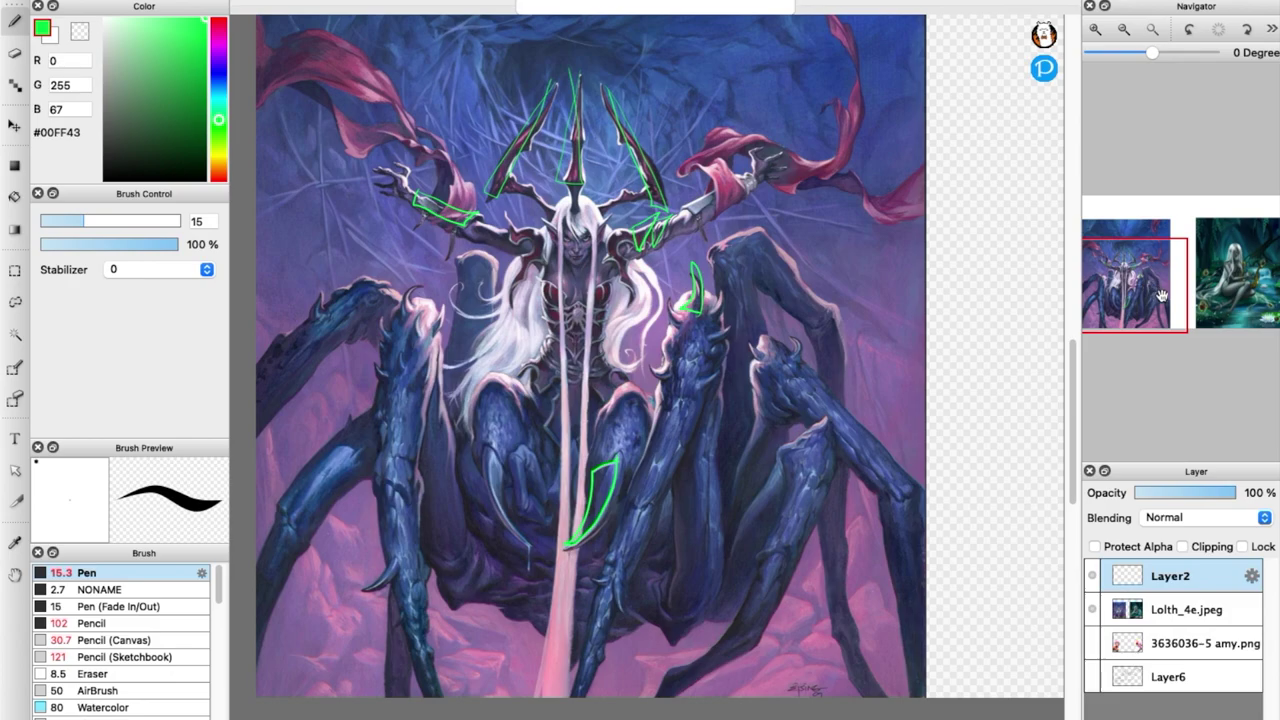